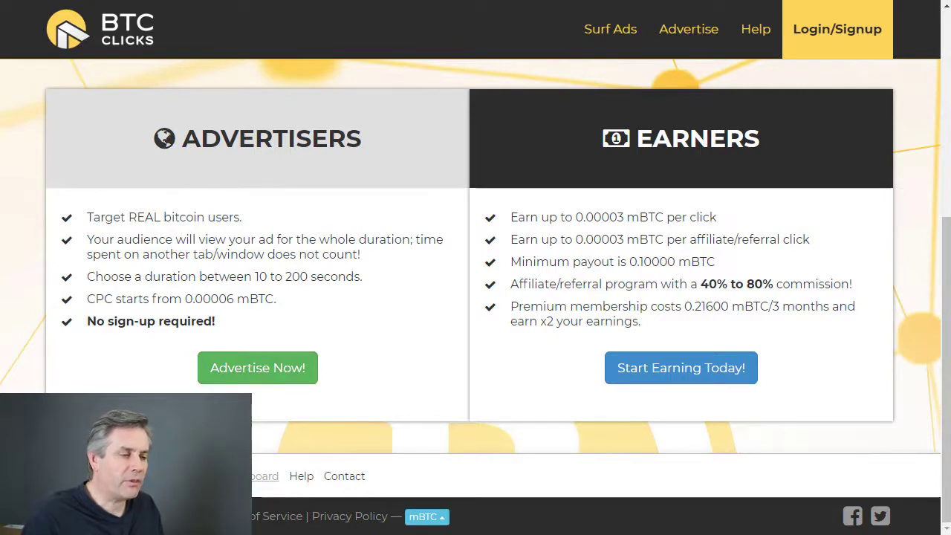
Open the Ad Details for the active inearly.co.uk/ptc campaign from the Advertiser Dashboard
{"action": "left_click", "coordinate": [264, 477]}
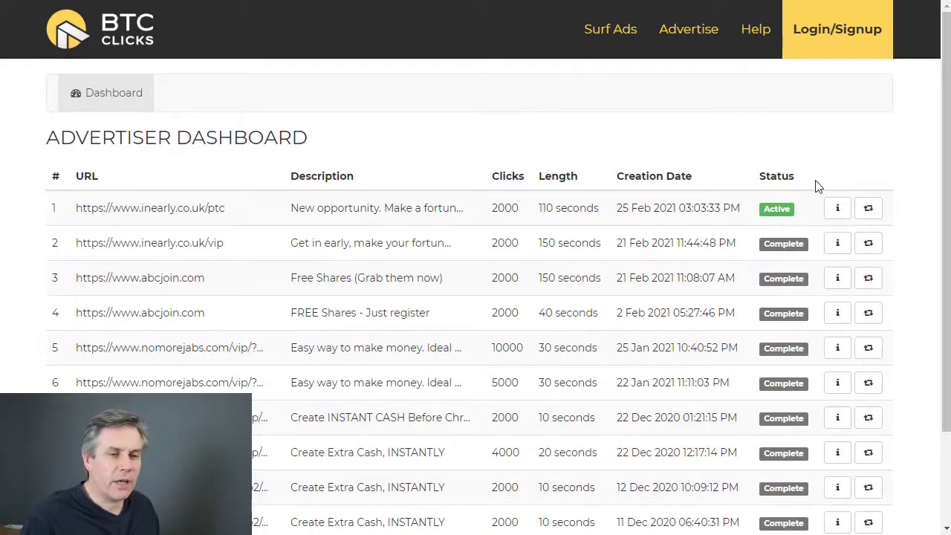
{"action": "scroll", "coordinate": [815, 186], "scroll_direction": "down", "scroll_amount": 3}
{"action": "scroll", "coordinate": [750, 275], "scroll_direction": "up", "scroll_amount": 3}
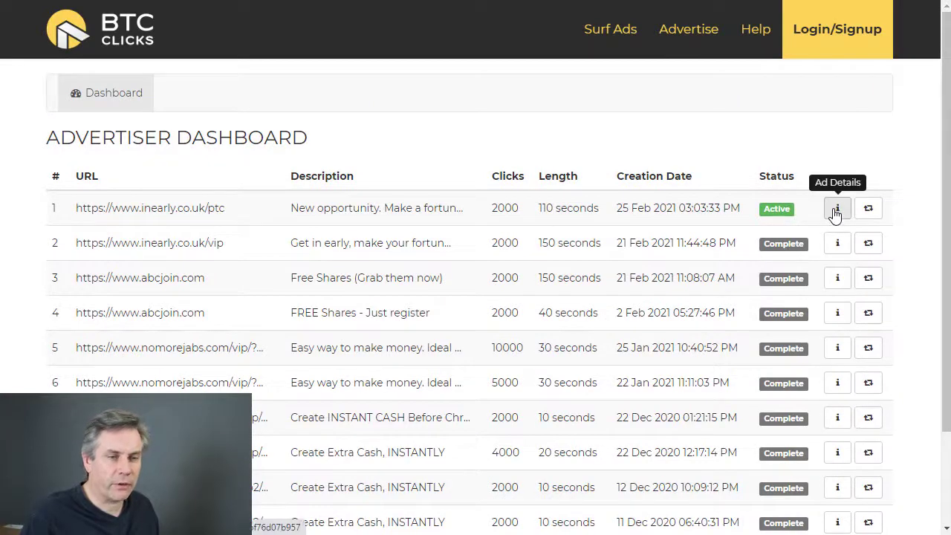
{"action": "left_click", "coordinate": [836, 210]}
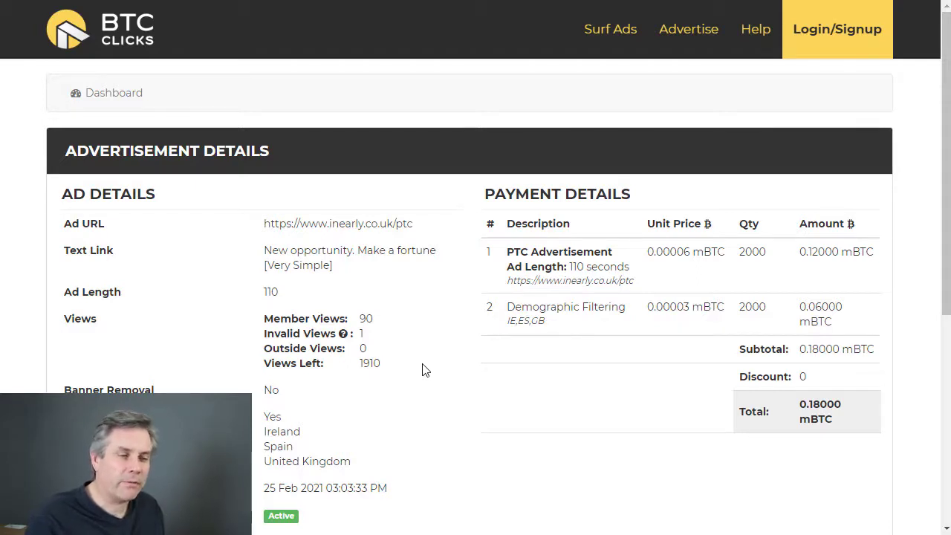
{"action": "scroll", "coordinate": [425, 370], "scroll_direction": "down", "scroll_amount": 2}
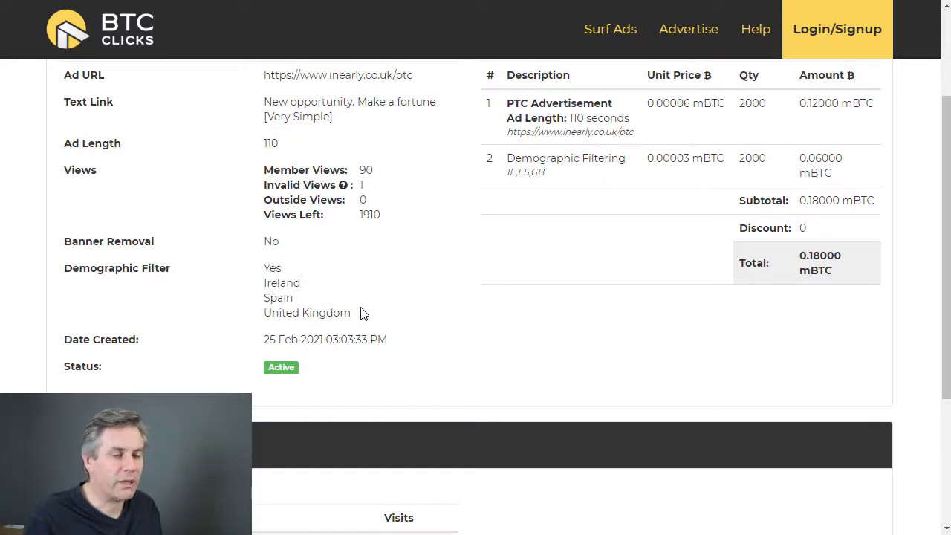
{"action": "scroll", "coordinate": [362, 313], "scroll_direction": "down", "scroll_amount": 3}
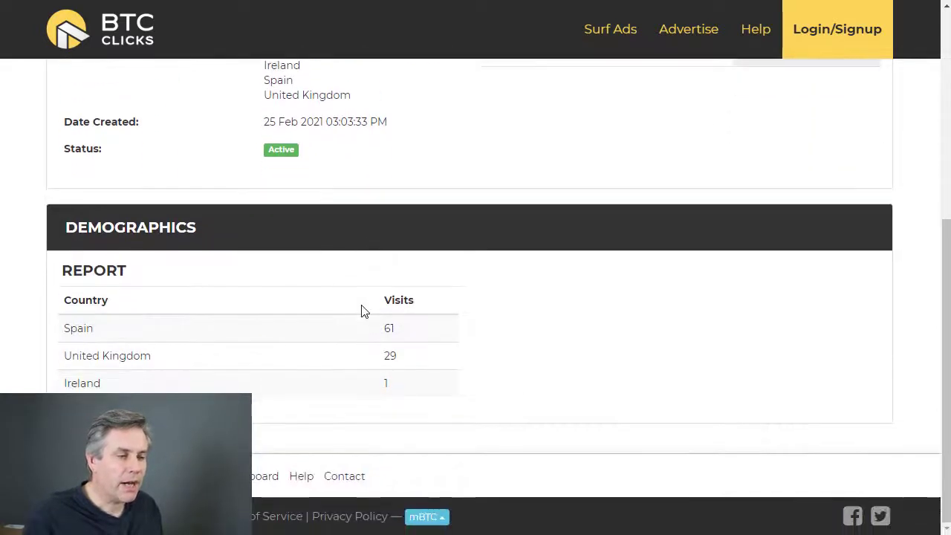
{"action": "scroll", "coordinate": [385, 363], "scroll_direction": "up", "scroll_amount": 5}
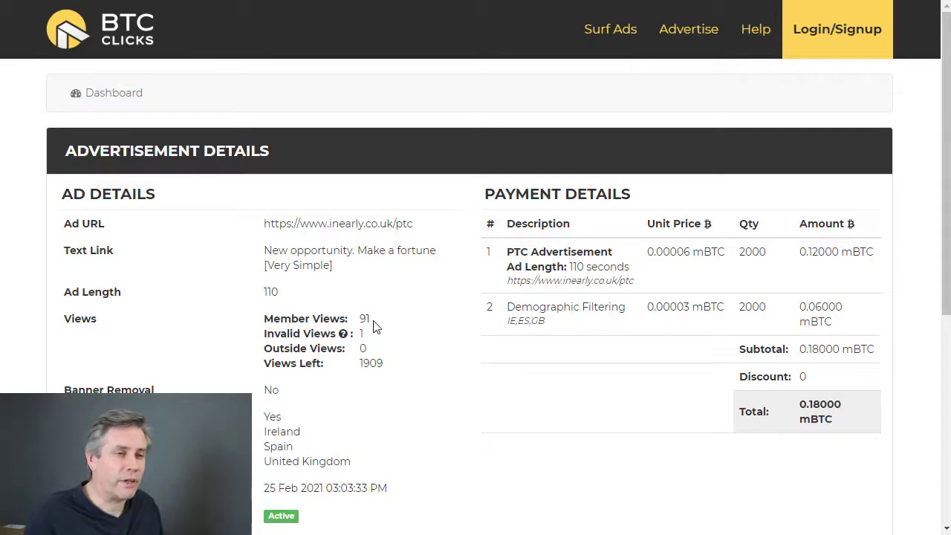
{"action": "left_click", "coordinate": [687, 37]}
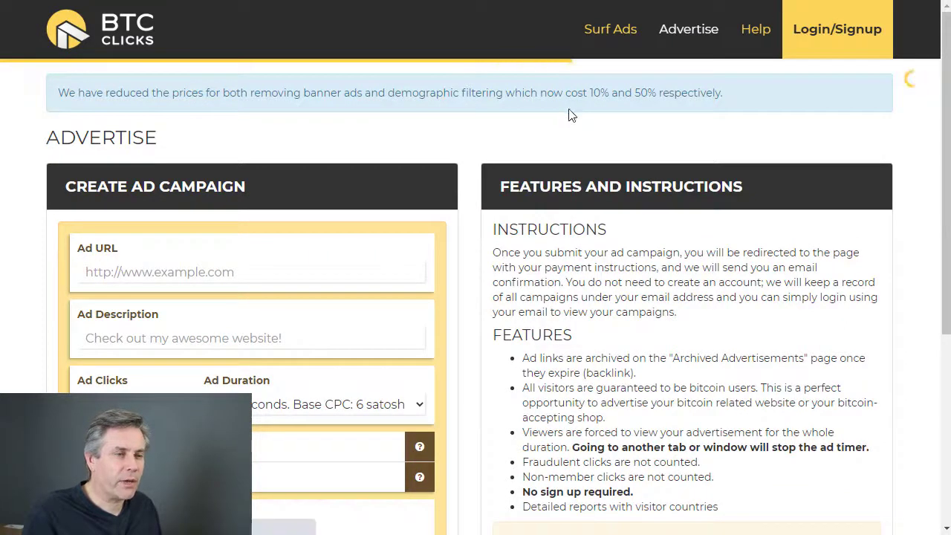
{"action": "scroll", "coordinate": [409, 178], "scroll_direction": "down", "scroll_amount": 1}
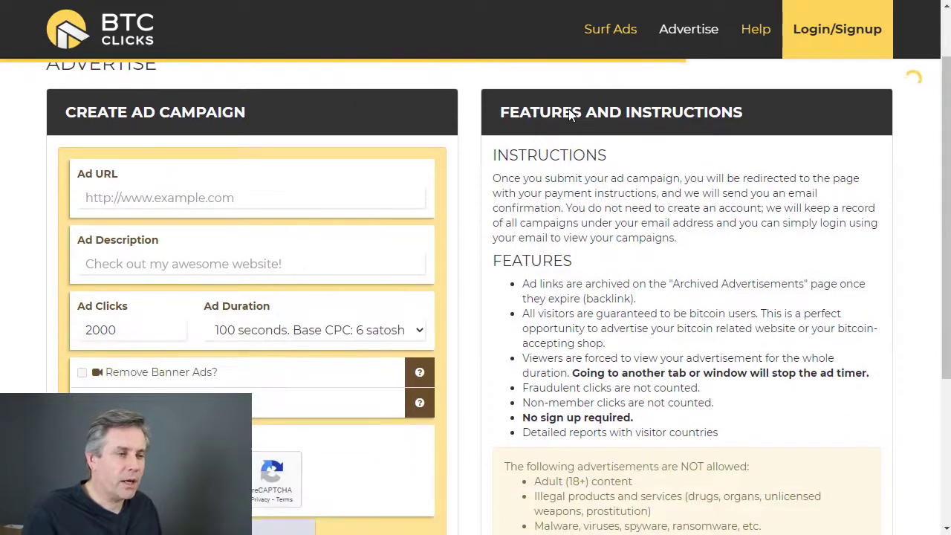
{"action": "left_click", "coordinate": [137, 197]}
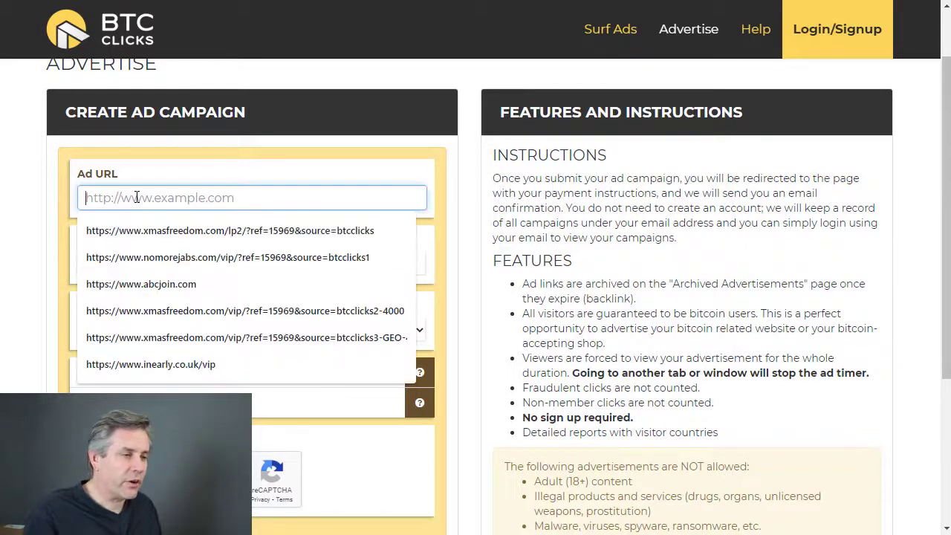
{"action": "left_click", "coordinate": [156, 284]}
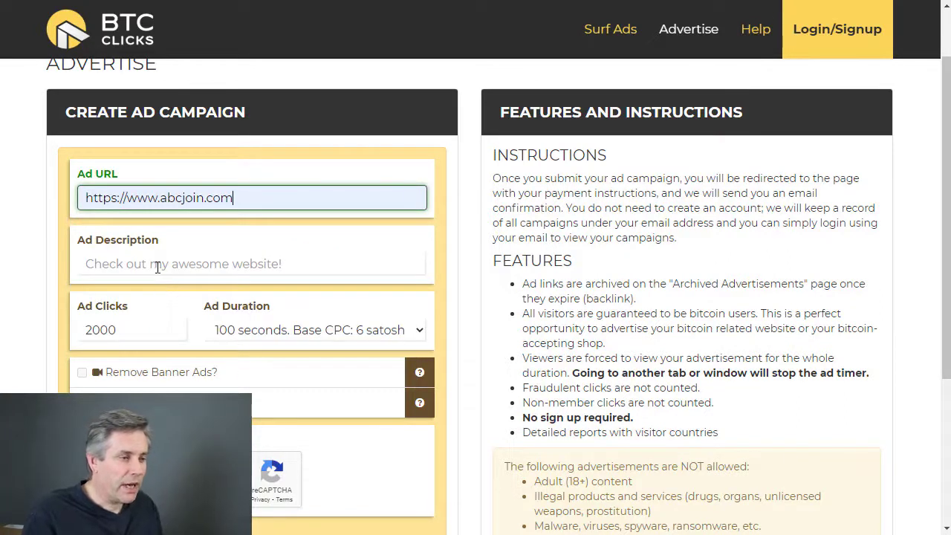
{"action": "left_click", "coordinate": [158, 264]}
{"action": "type", "text": "Free Sh"}
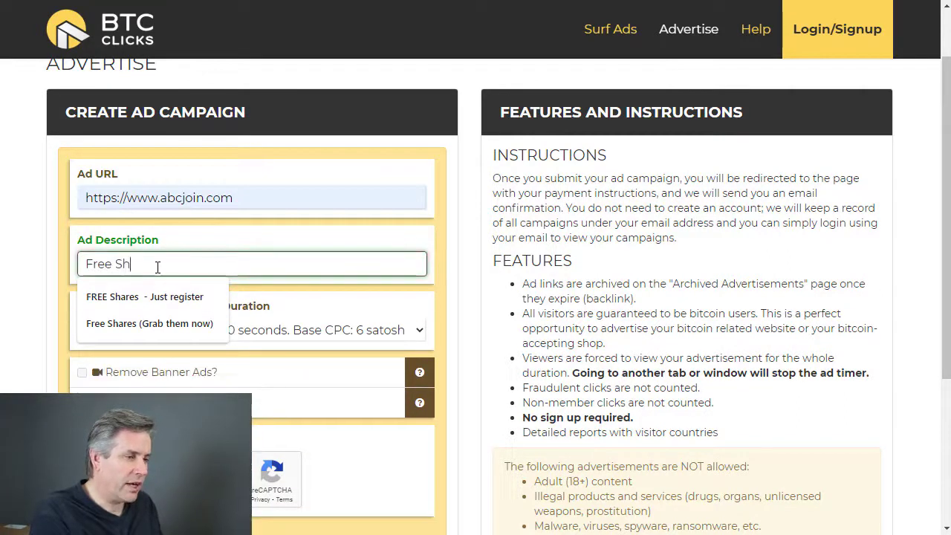
{"action": "type", "text": "ares Today"}
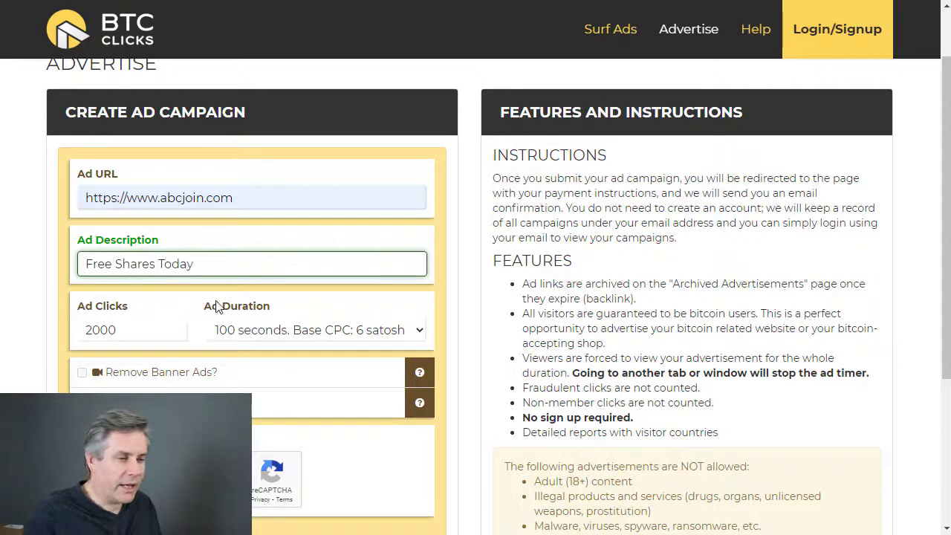
Enable demographic filtering targeting United Kingdom only, and tick the 'I'm not a robot' captcha
{"action": "scroll", "coordinate": [172, 310], "scroll_direction": "down", "scroll_amount": 2}
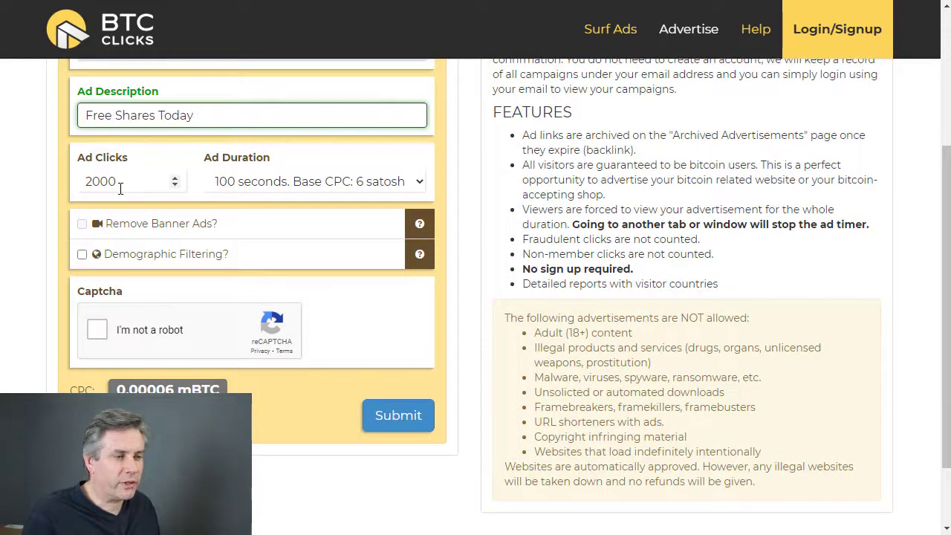
{"action": "left_click", "coordinate": [81, 255]}
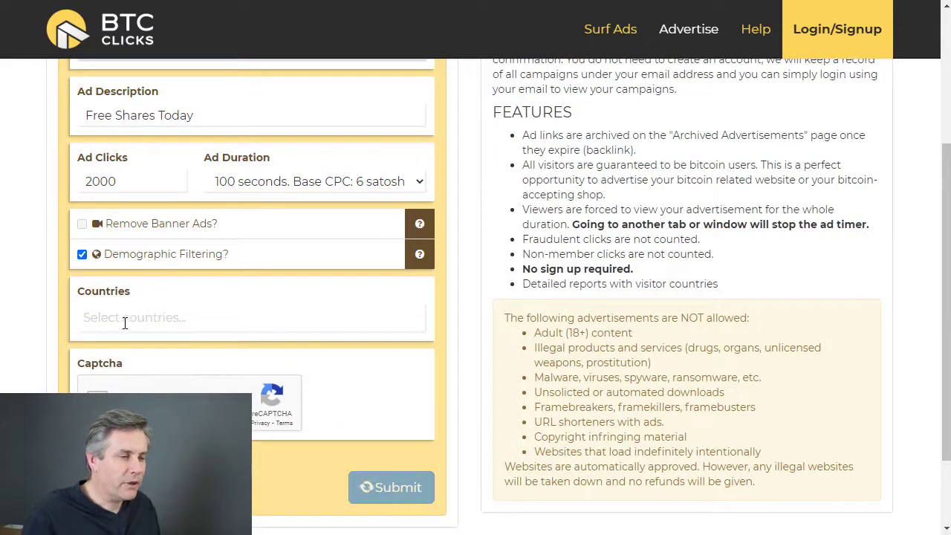
{"action": "left_click", "coordinate": [127, 318]}
{"action": "type", "text": "unit"}
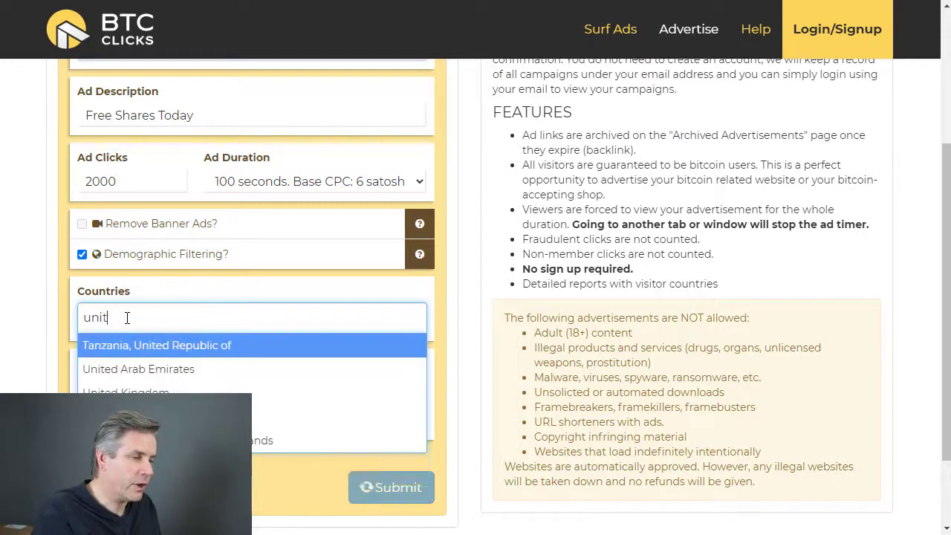
{"action": "type", "text": "ed kingdom"}
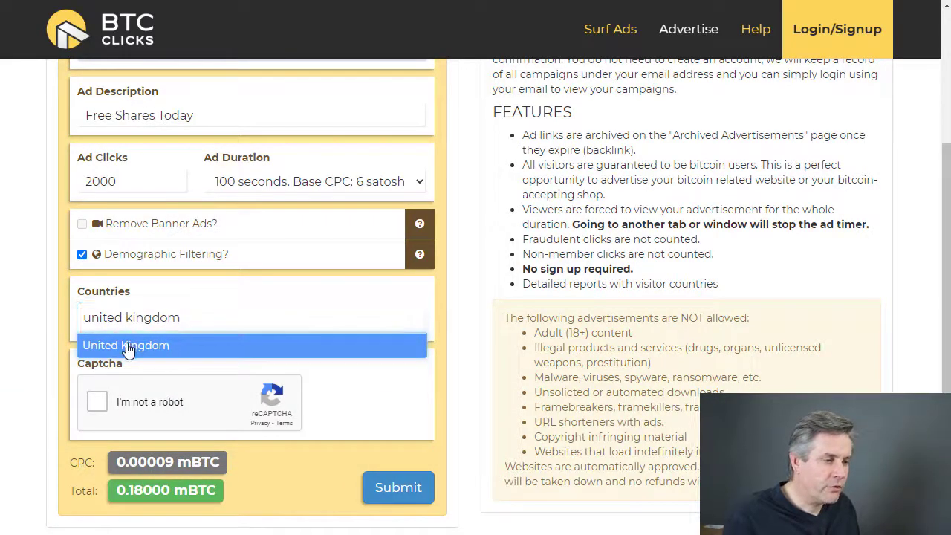
{"action": "left_click", "coordinate": [126, 346]}
{"action": "left_click", "coordinate": [103, 403]}
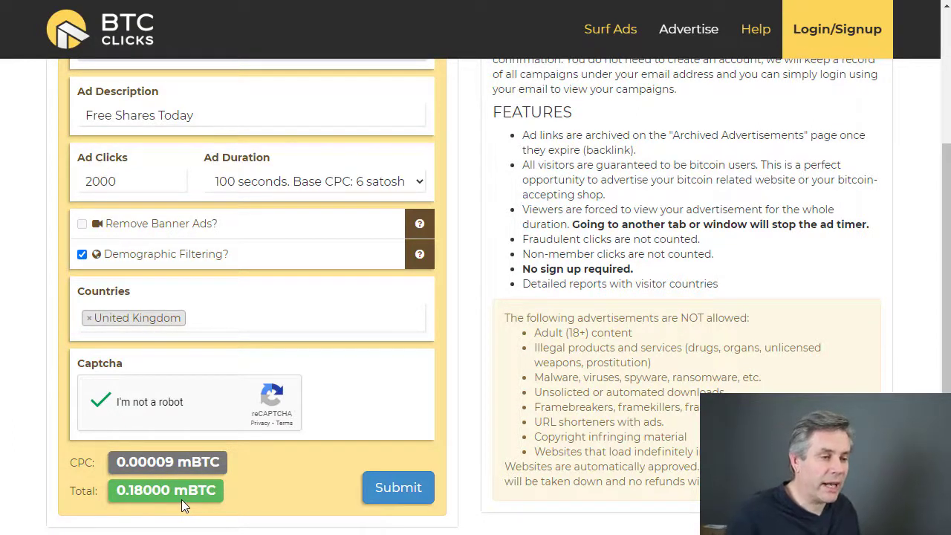
Submit the campaign and copy the Bitcoin address for the 0.00018000 BTC payment
{"action": "left_click", "coordinate": [387, 490]}
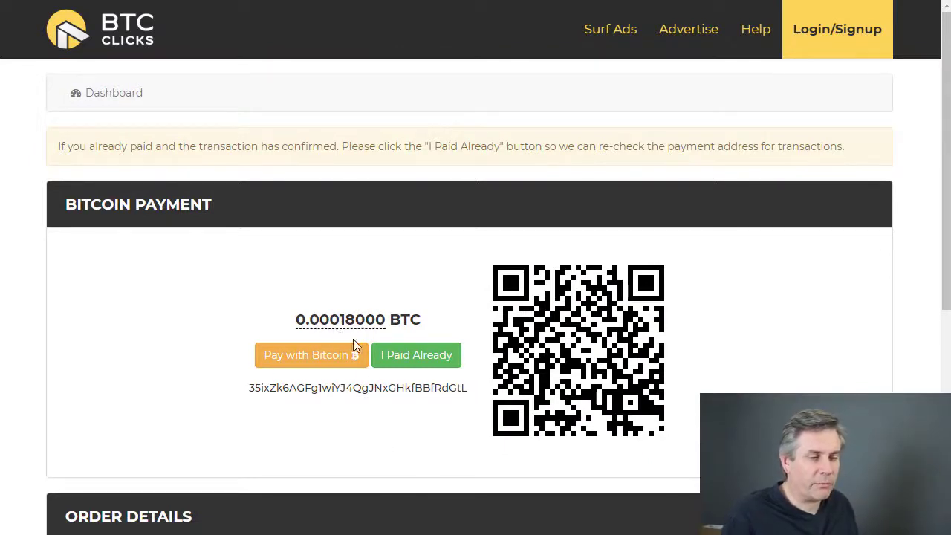
{"action": "double_click", "coordinate": [350, 390]}
{"action": "right_click", "coordinate": [350, 391]}
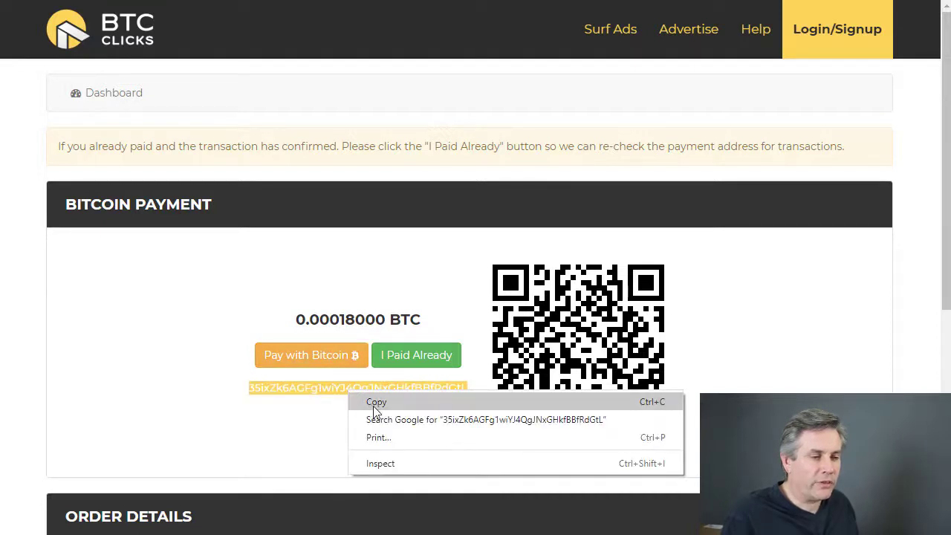
{"action": "left_click", "coordinate": [375, 406]}
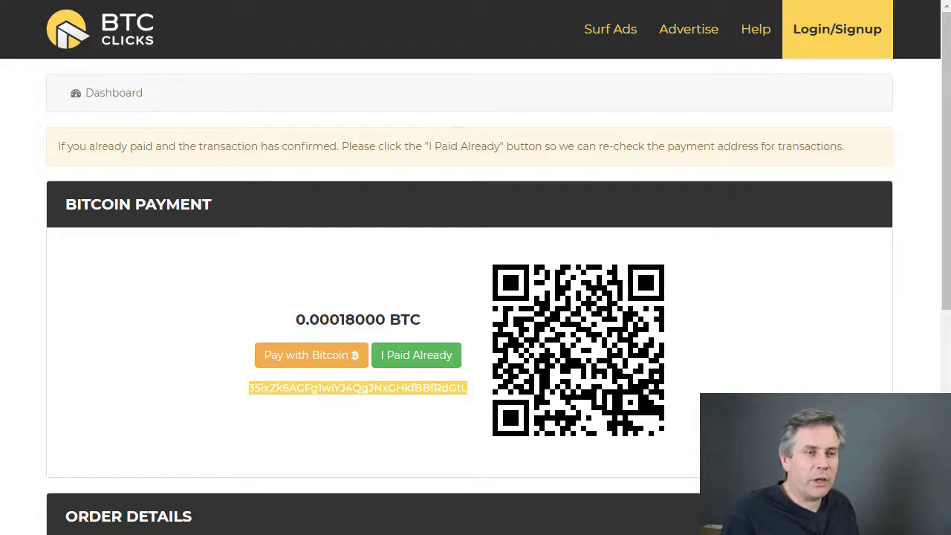
{"action": "key", "text": "ctrl+t"}
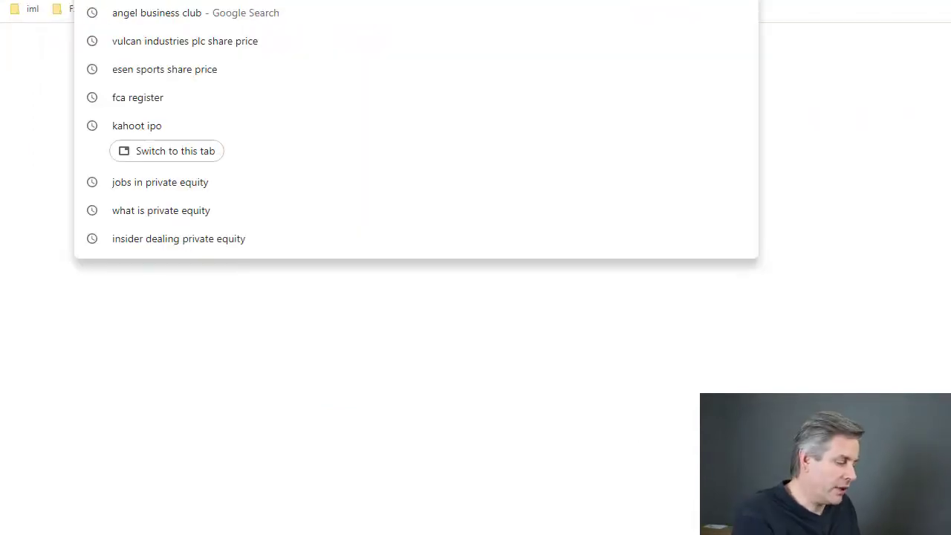
Load coinbase.com in the new tab
{"action": "type", "text": "coin"}
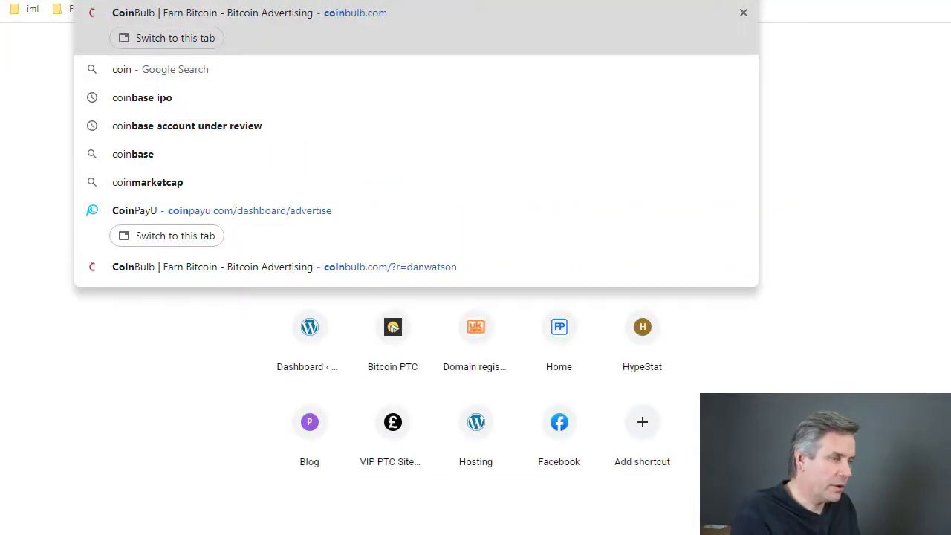
{"action": "type", "text": "base.com"}
{"action": "key", "text": "Return"}
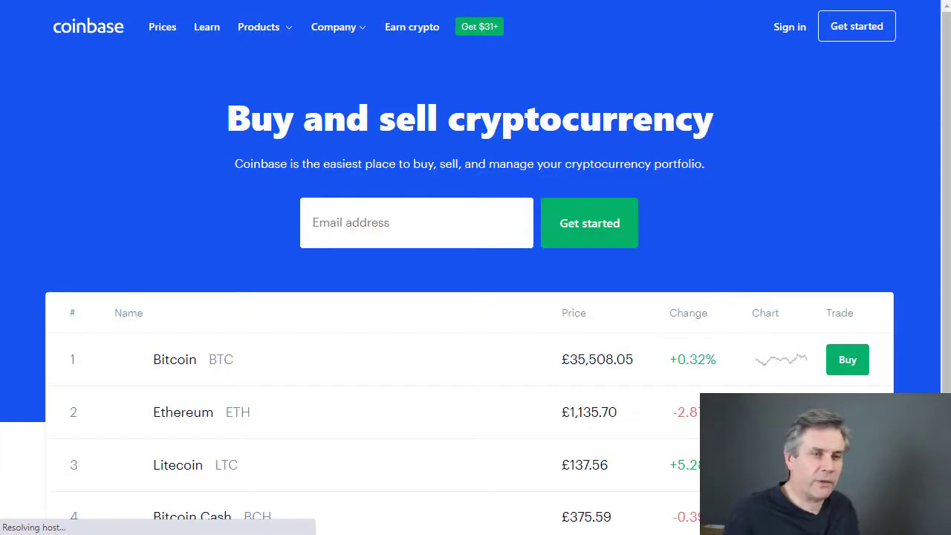
Set up a 0.00018 BTC send to the pasted BTC Clicks address with note BTCClicks
{"action": "left_click", "coordinate": [780, 49]}
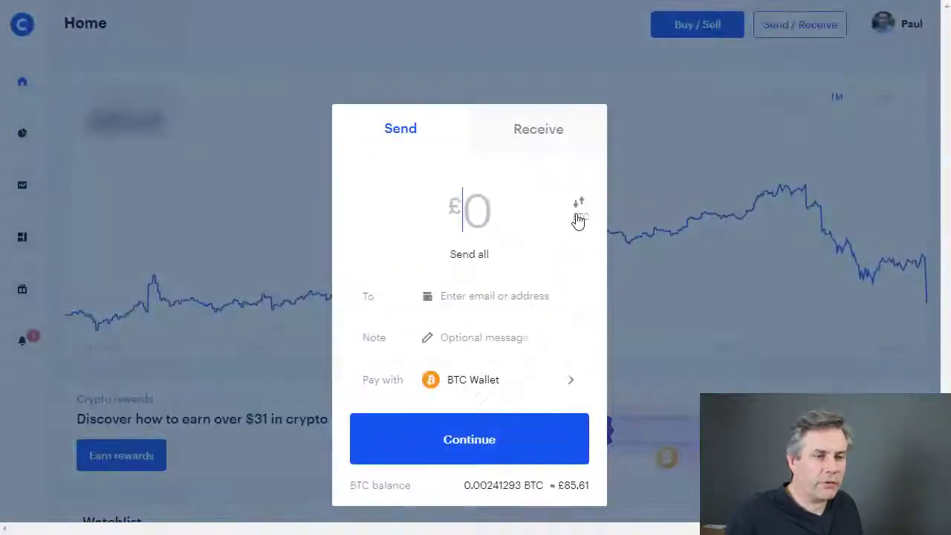
{"action": "left_click", "coordinate": [574, 213]}
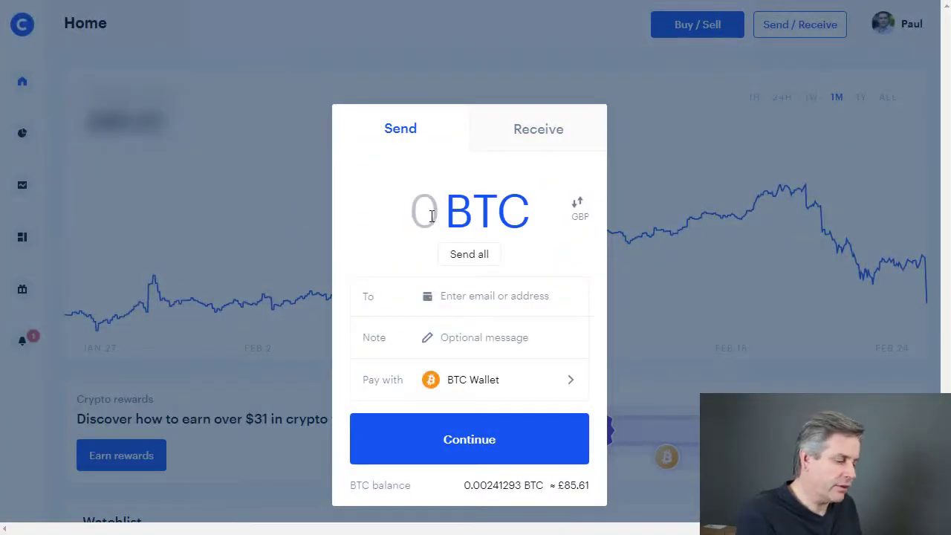
{"action": "type", "text": ".000"}
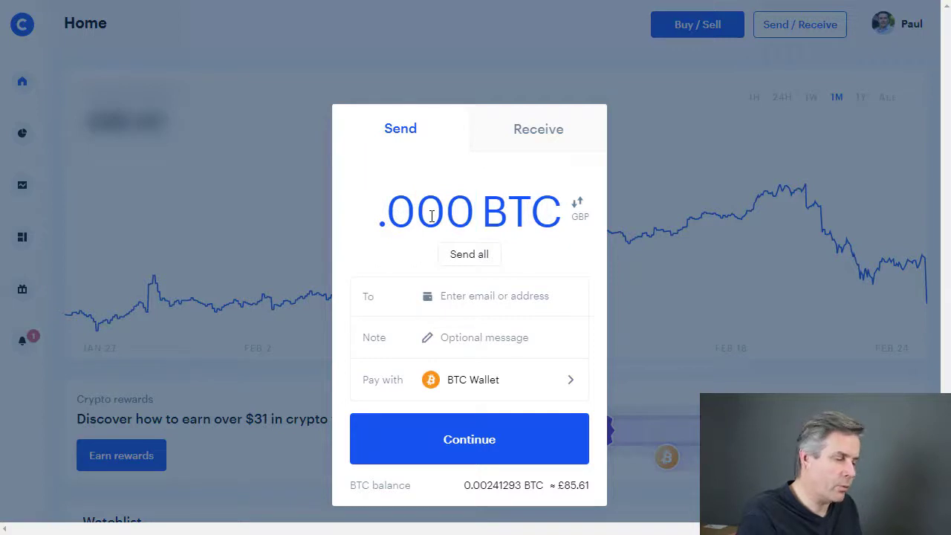
{"action": "type", "text": "18"}
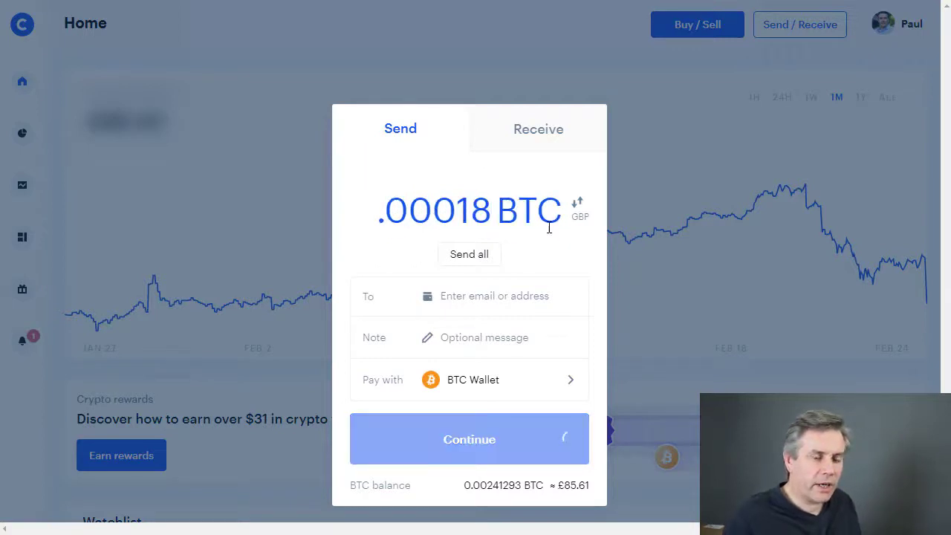
{"action": "left_click", "coordinate": [473, 296]}
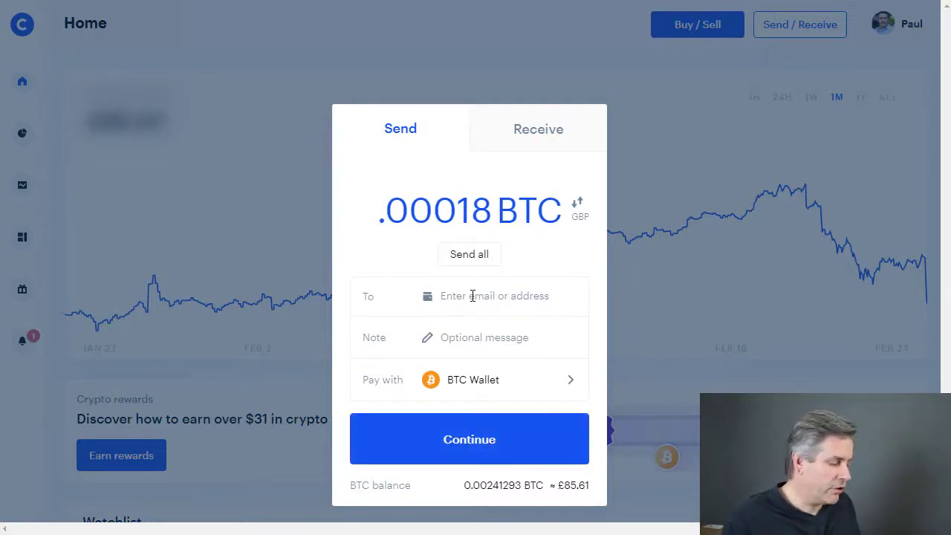
{"action": "key", "text": "ctrl+v"}
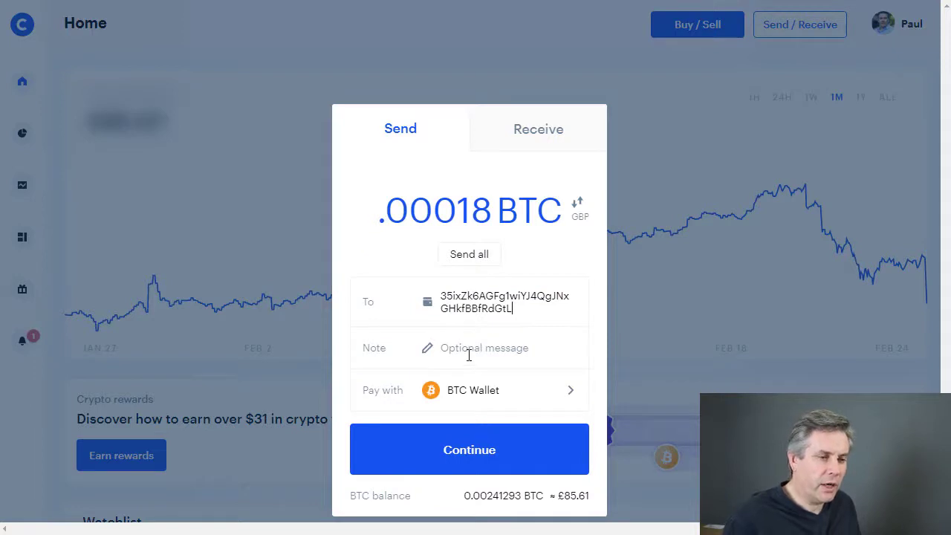
{"action": "left_click", "coordinate": [469, 355]}
{"action": "type", "text": "BTCClicks"}
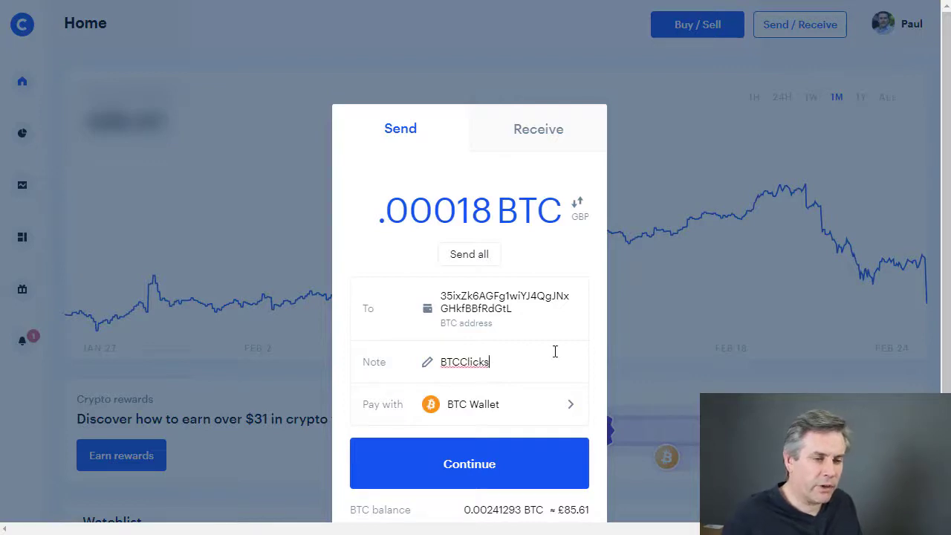
{"action": "left_click", "coordinate": [506, 470]}
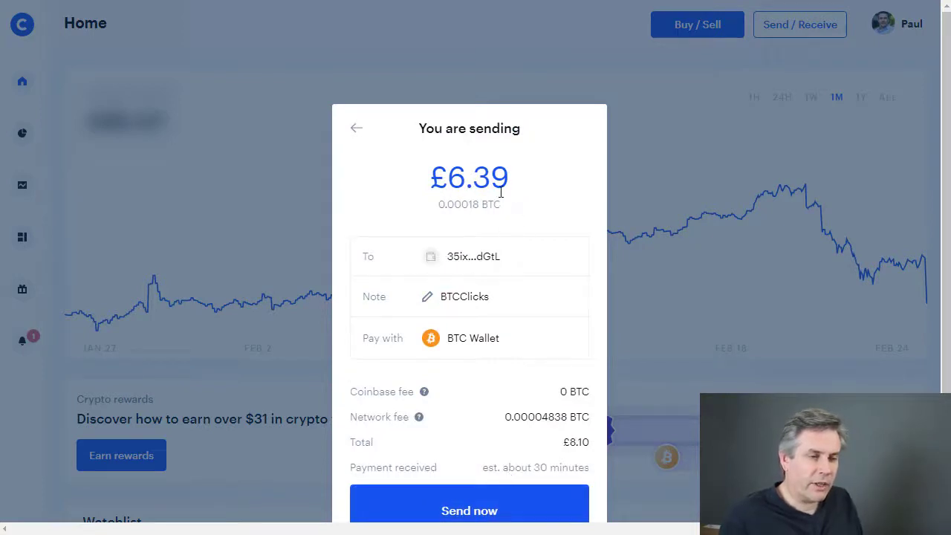
Send the £6.39 payment using the two-step verification code, then return to the BTC Clicks tab
{"action": "scroll", "coordinate": [516, 210], "scroll_direction": "down", "scroll_amount": 1}
{"action": "scroll", "coordinate": [513, 210], "scroll_direction": "down", "scroll_amount": 1}
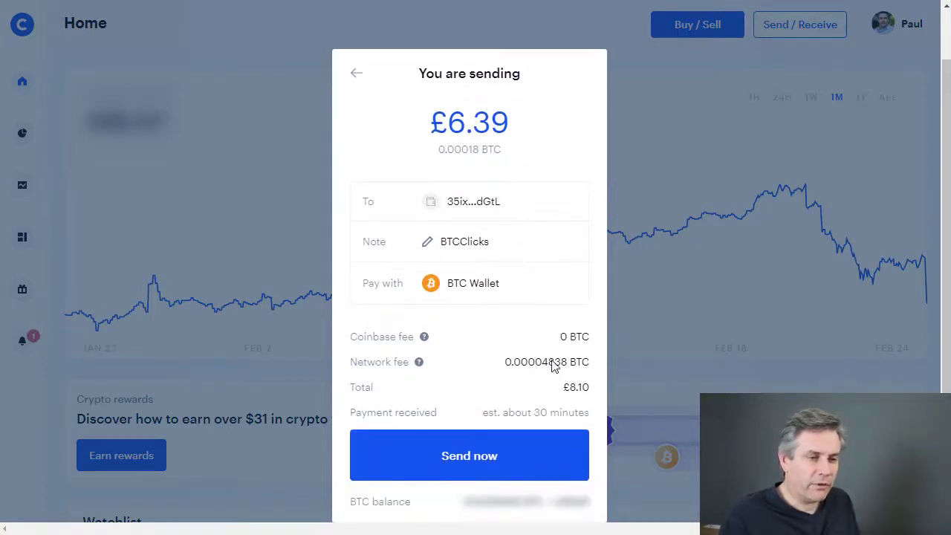
{"action": "left_click", "coordinate": [505, 462]}
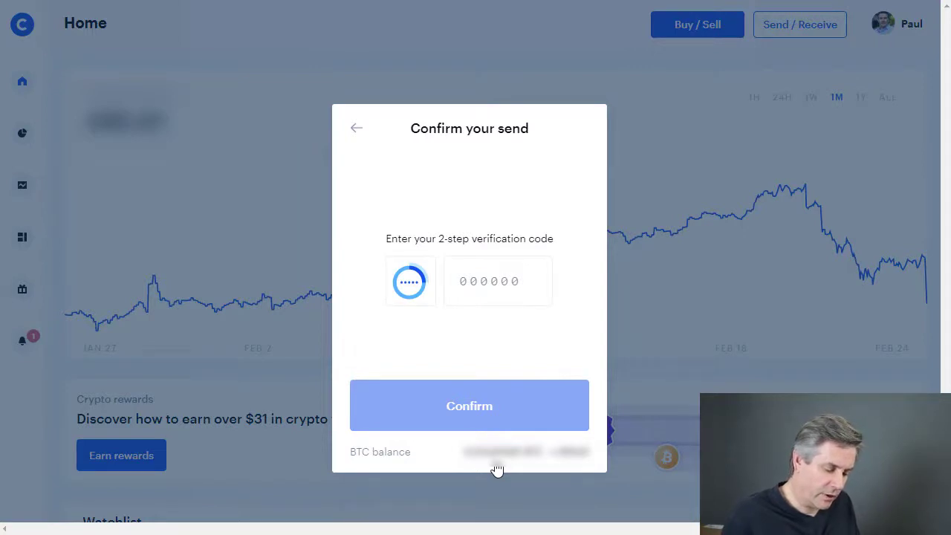
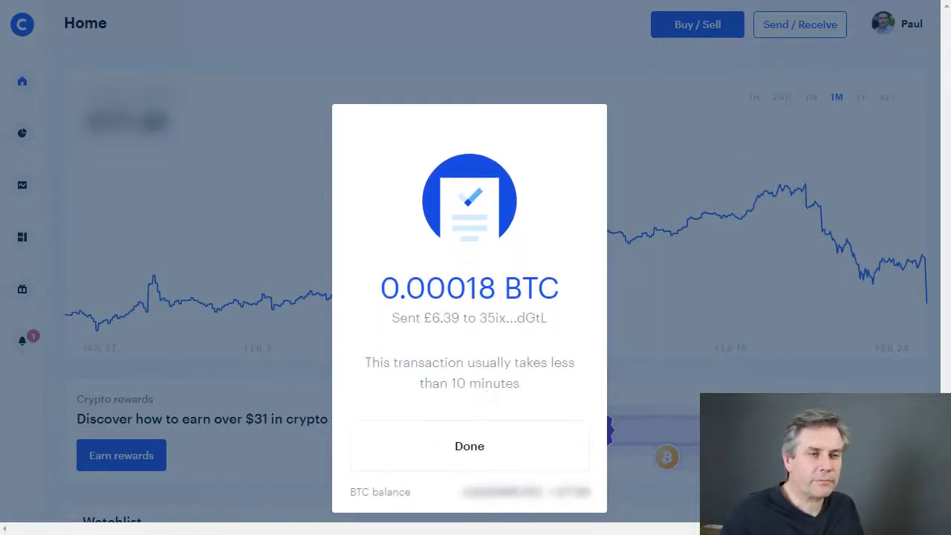
{"action": "key", "text": "ctrl+Tab"}
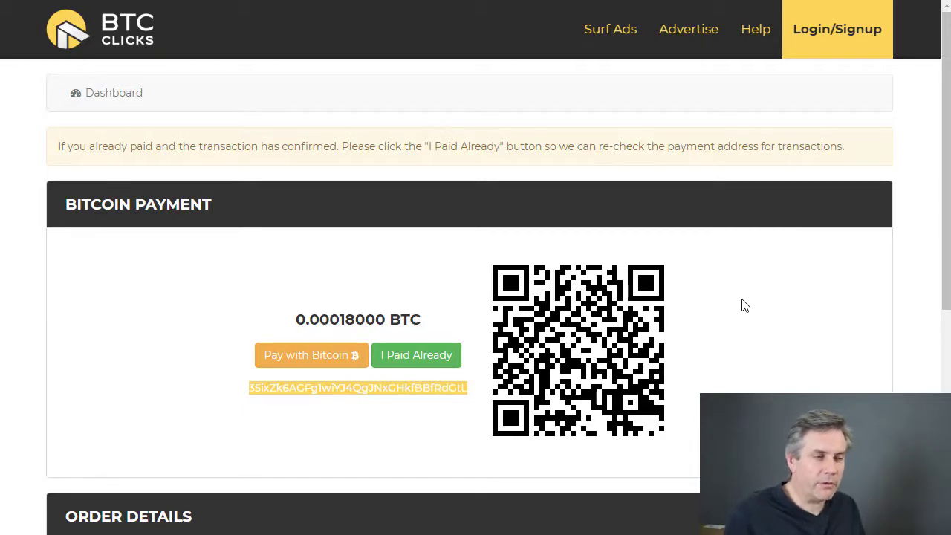
Check the order details (2000 views, GB filtering, 0.18000 mBTC) and go to the Advertiser Dashboard
{"action": "scroll", "coordinate": [687, 283], "scroll_direction": "down", "scroll_amount": 3}
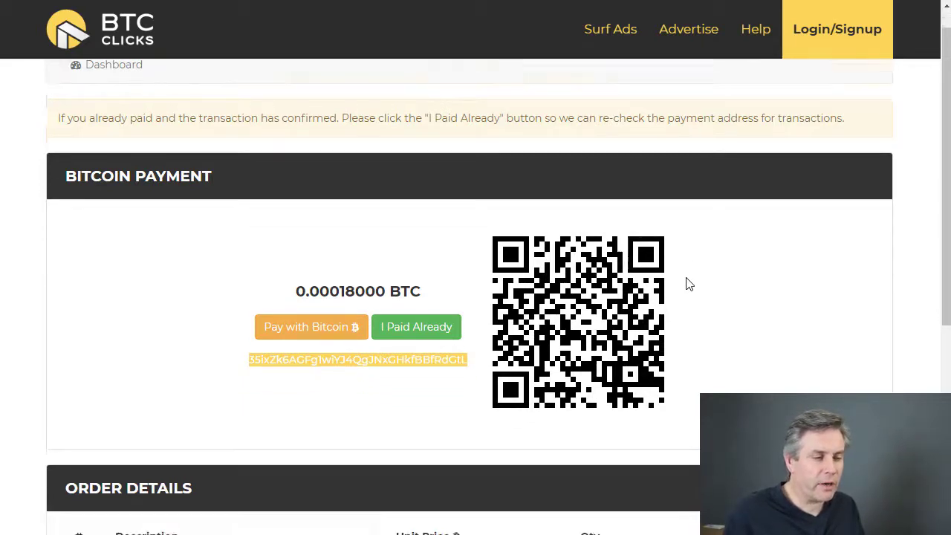
{"action": "scroll", "coordinate": [688, 283], "scroll_direction": "down", "scroll_amount": 1}
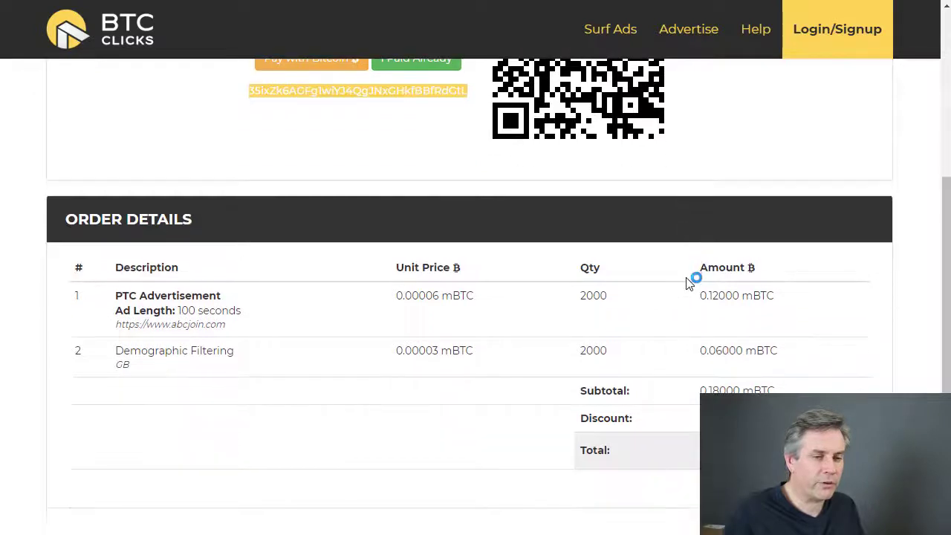
{"action": "scroll", "coordinate": [687, 282], "scroll_direction": "up", "scroll_amount": 4}
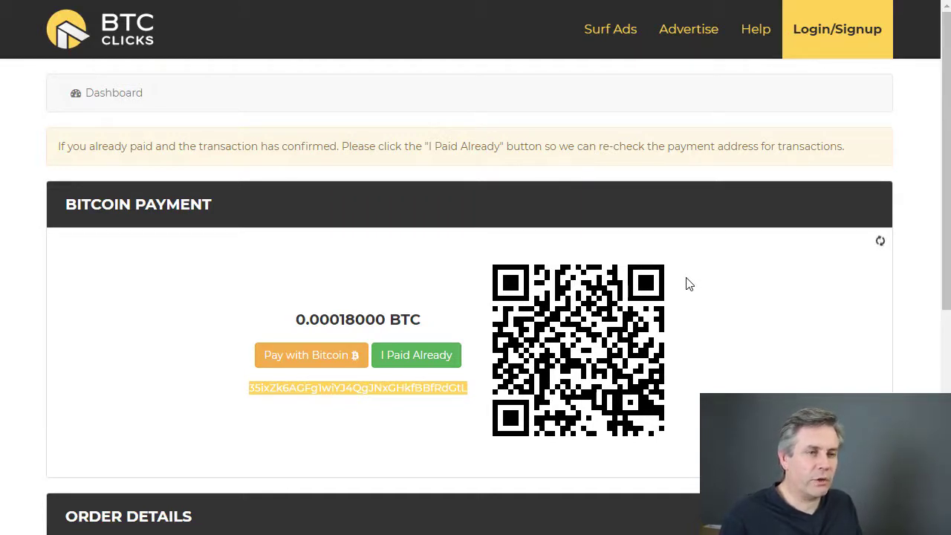
{"action": "scroll", "coordinate": [718, 123], "scroll_direction": "down", "scroll_amount": 4}
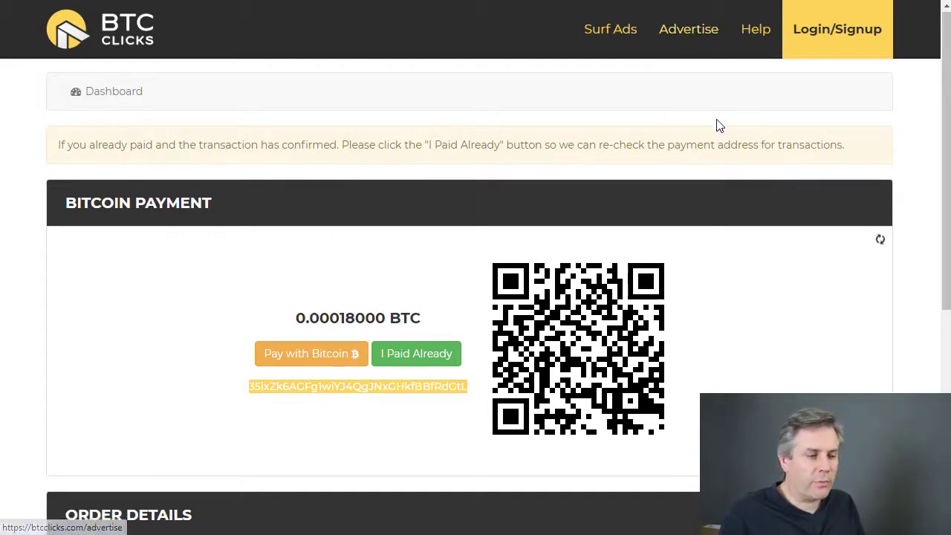
{"action": "scroll", "coordinate": [717, 142], "scroll_direction": "down", "scroll_amount": 1}
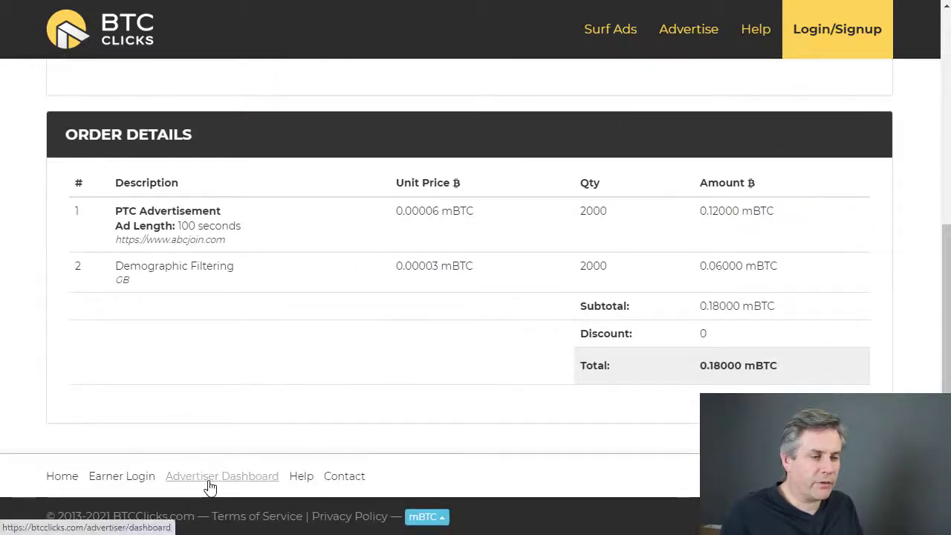
{"action": "left_click", "coordinate": [259, 480]}
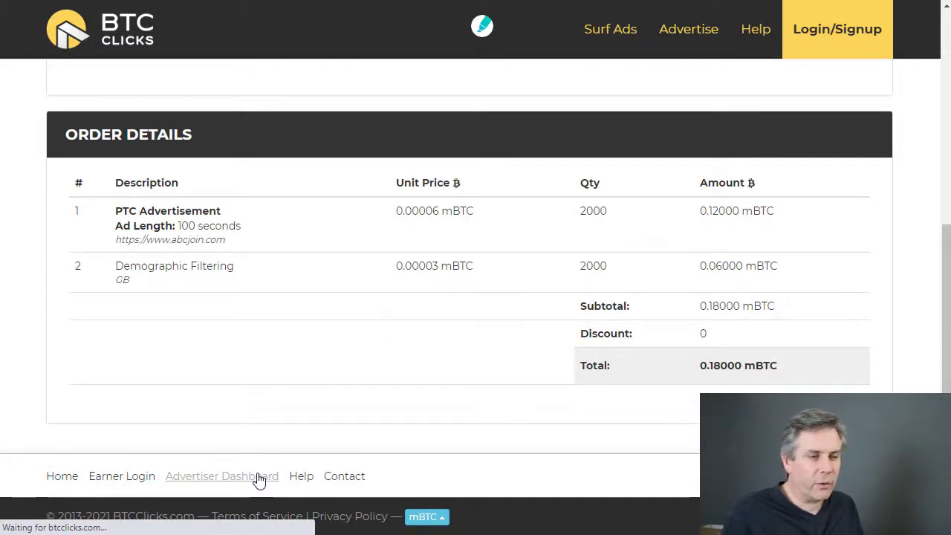